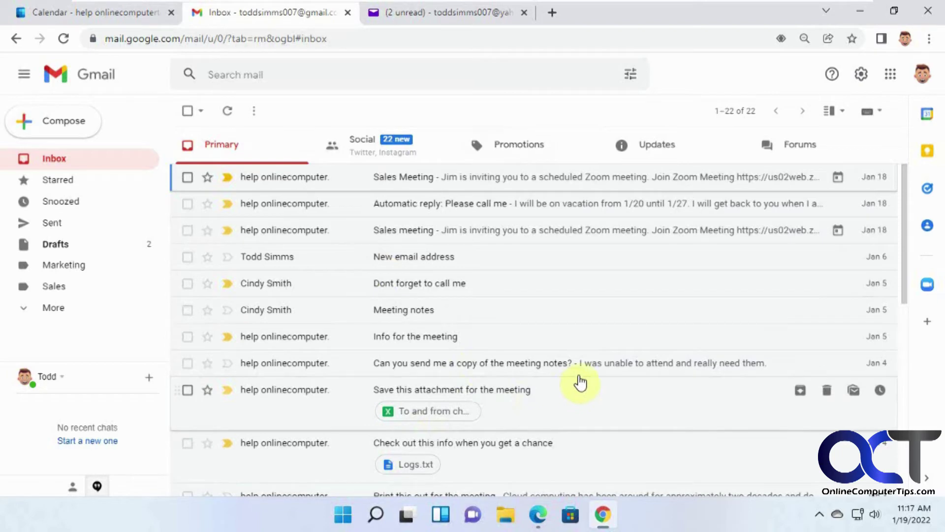
Open Gmail's Quick settings panel from the gear icon.
click(860, 76)
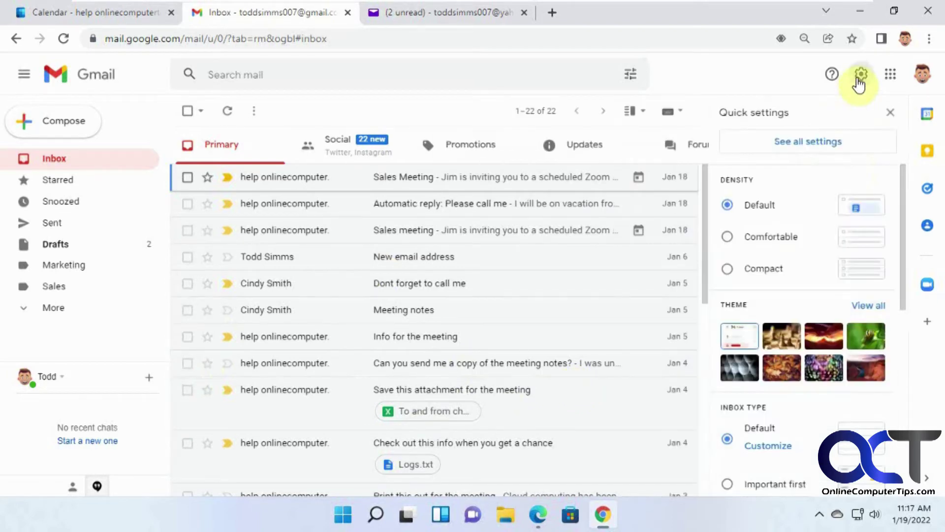
Go to the Accounts and Import tab of Gmail's full settings.
click(821, 141)
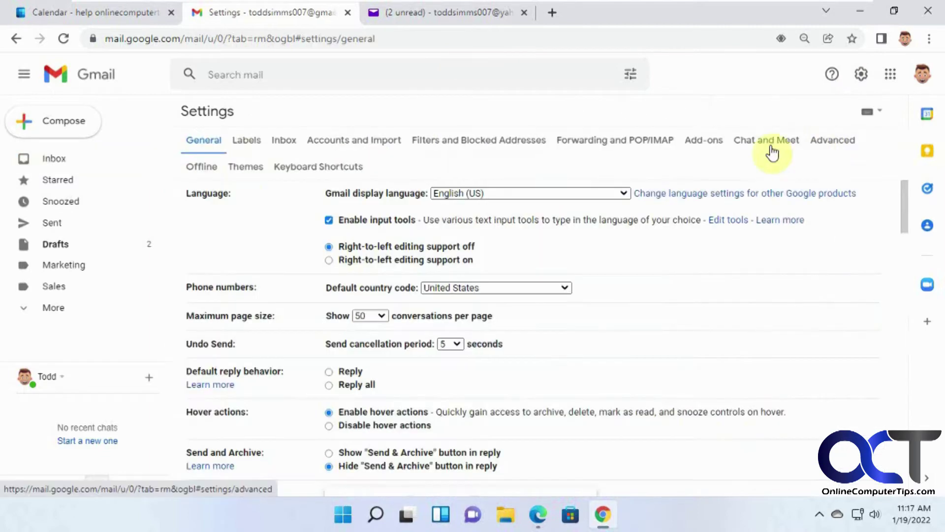
click(390, 141)
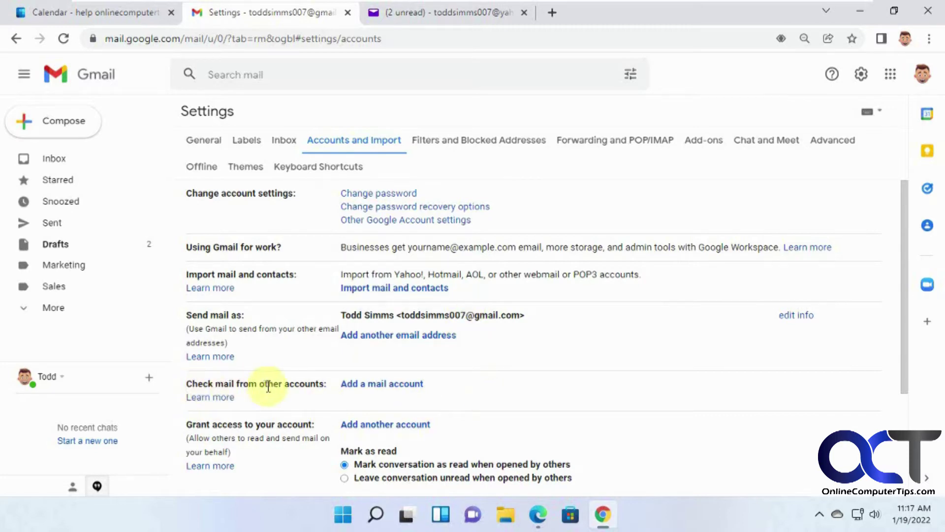
Start adding a mail account, enter the Yahoo address, and continue to the linking options.
click(382, 392)
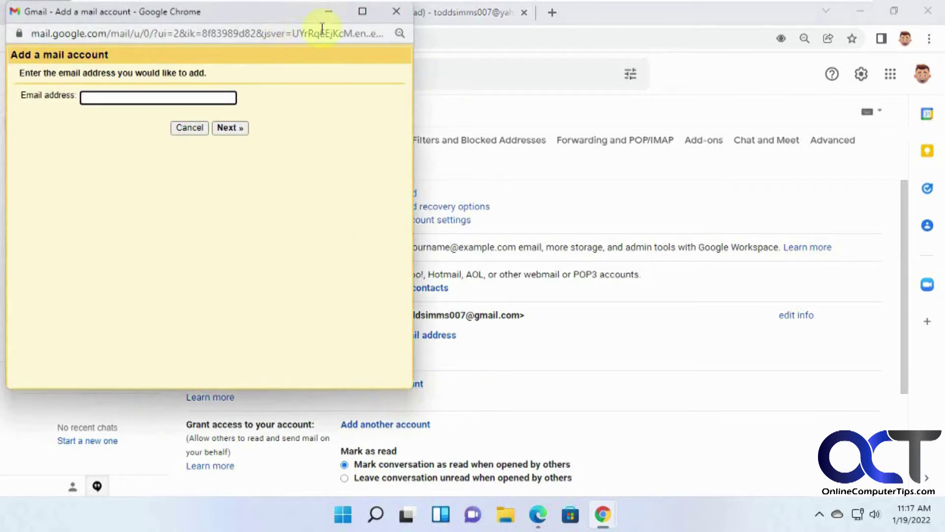
drag(236, 13, 513, 117)
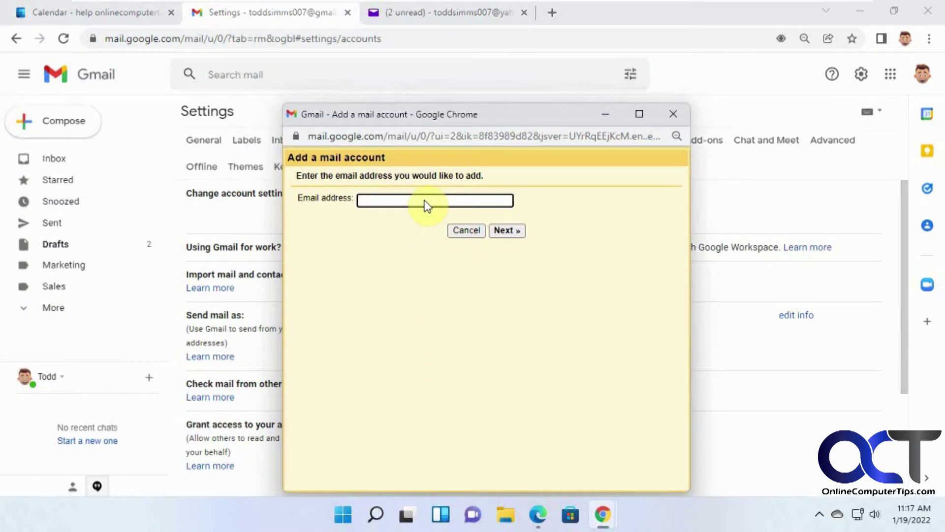
click(426, 206)
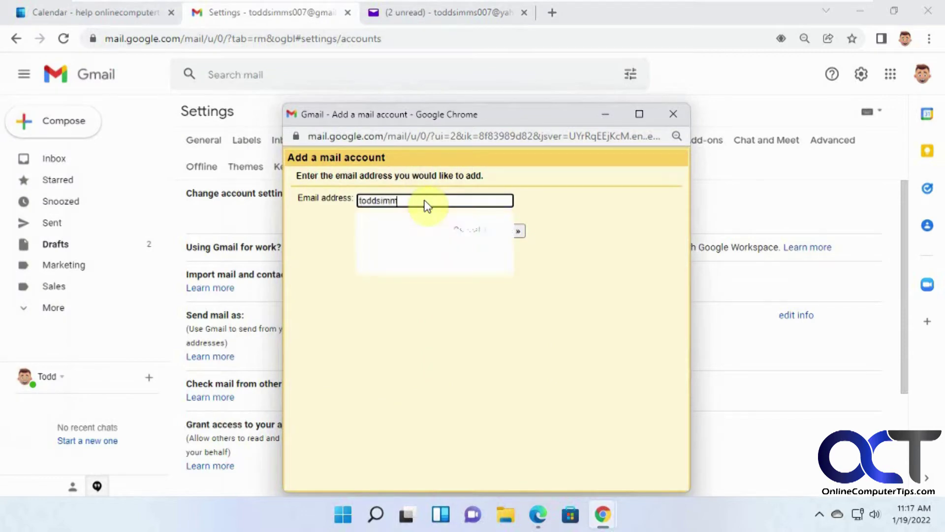
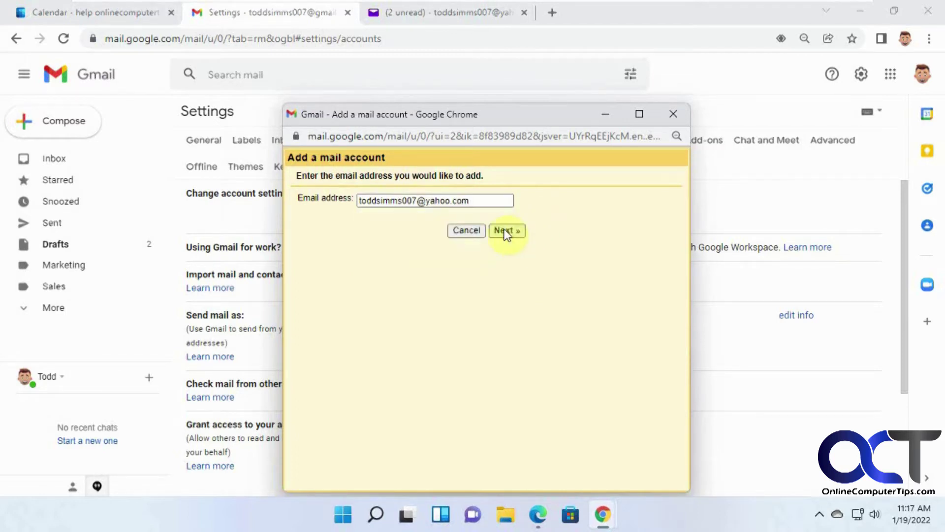
click(506, 232)
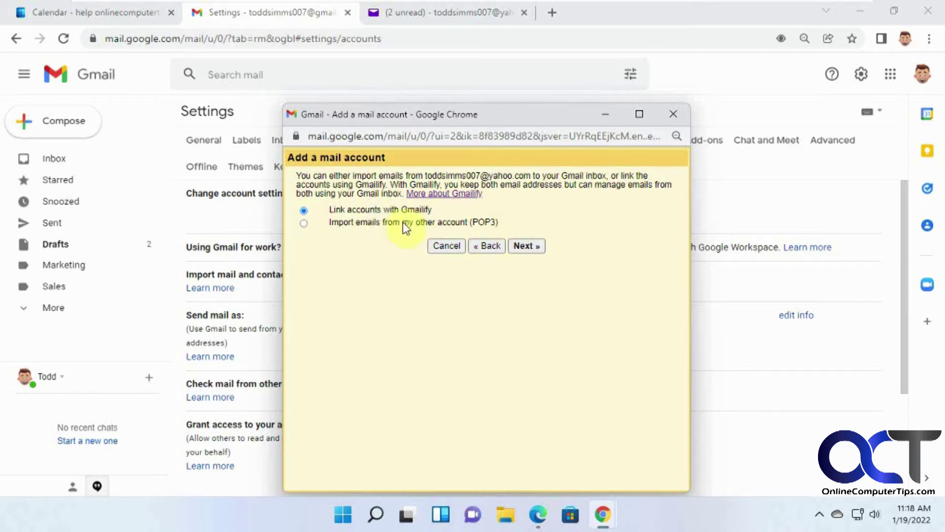
Link via Gmailify, sign in to Yahoo, and agree to grant Gmail access.
click(530, 246)
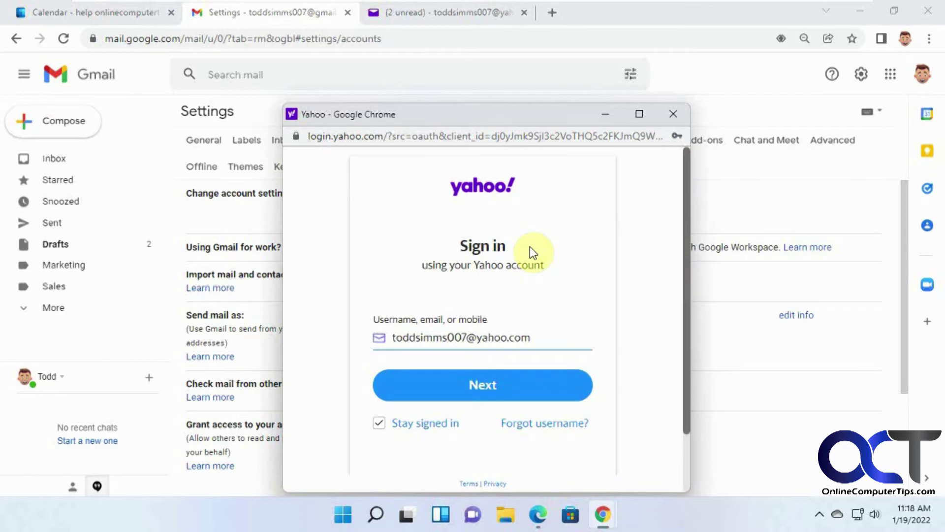
click(494, 387)
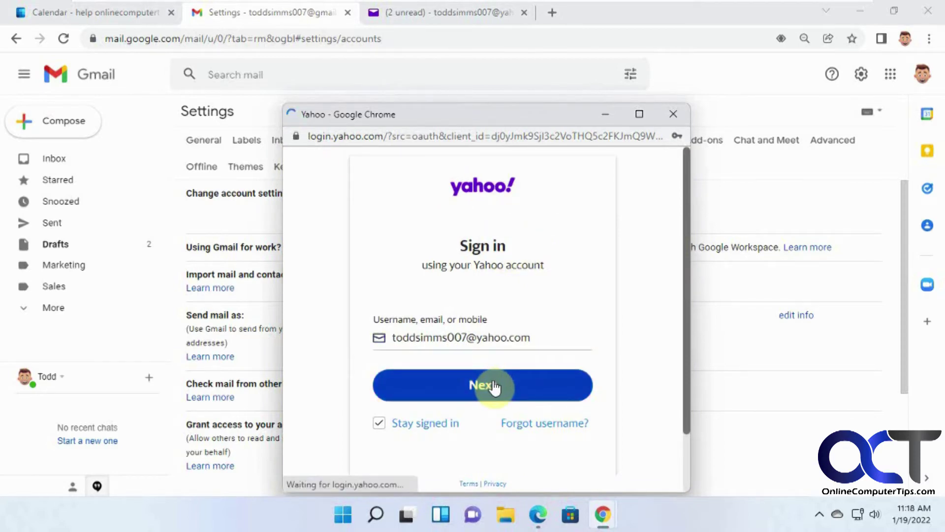
click(494, 387)
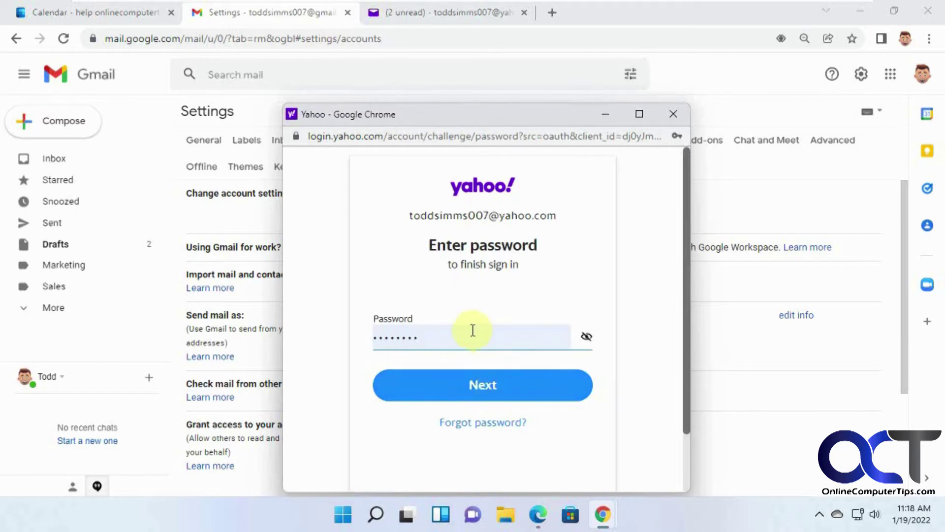
click(489, 387)
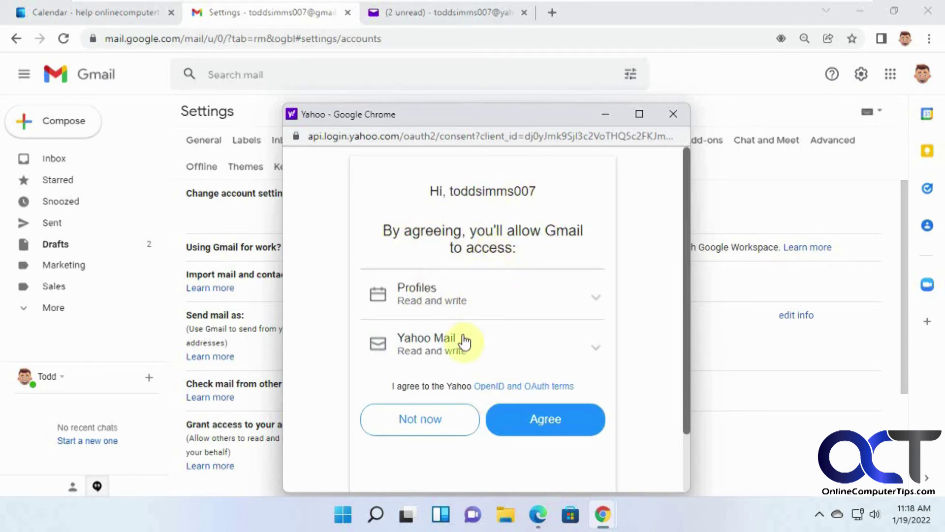
click(547, 419)
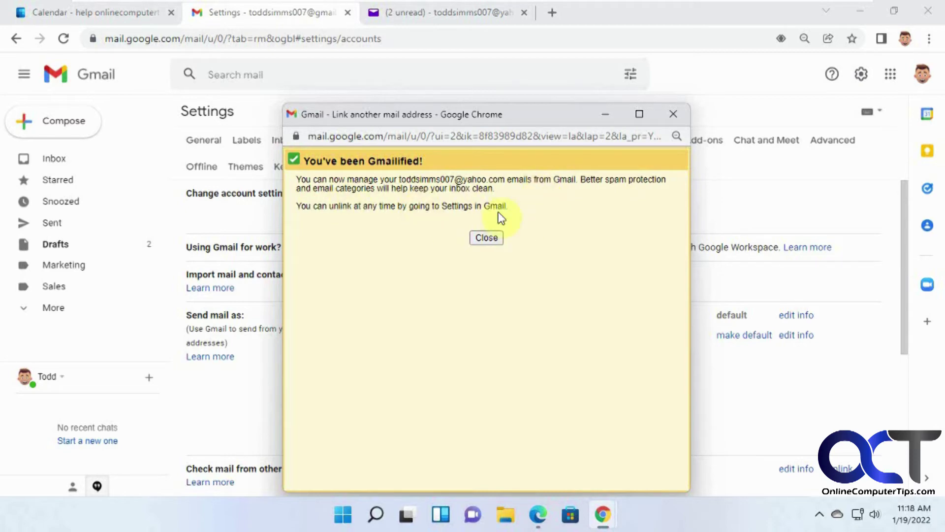
Dismiss the Gmailified confirmation, return to the Gmail inbox, then switch to Yahoo Mail.
click(492, 236)
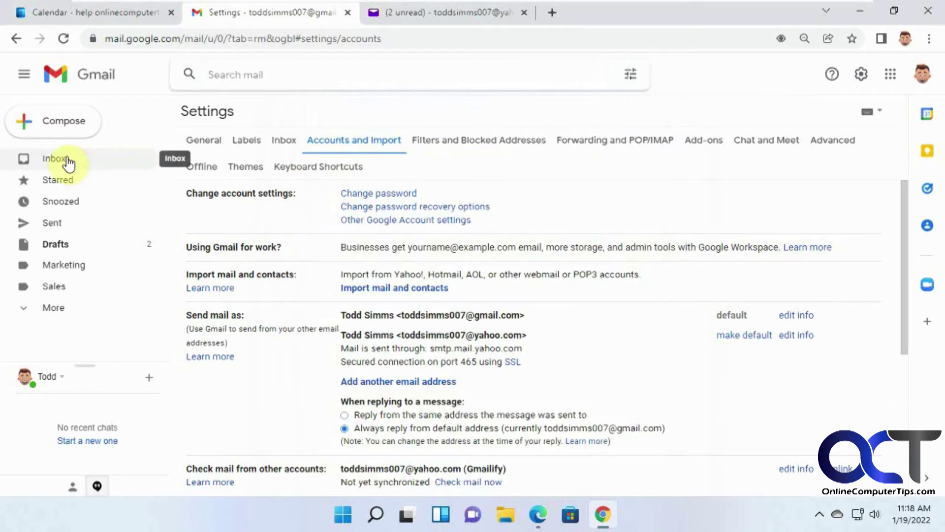
click(68, 162)
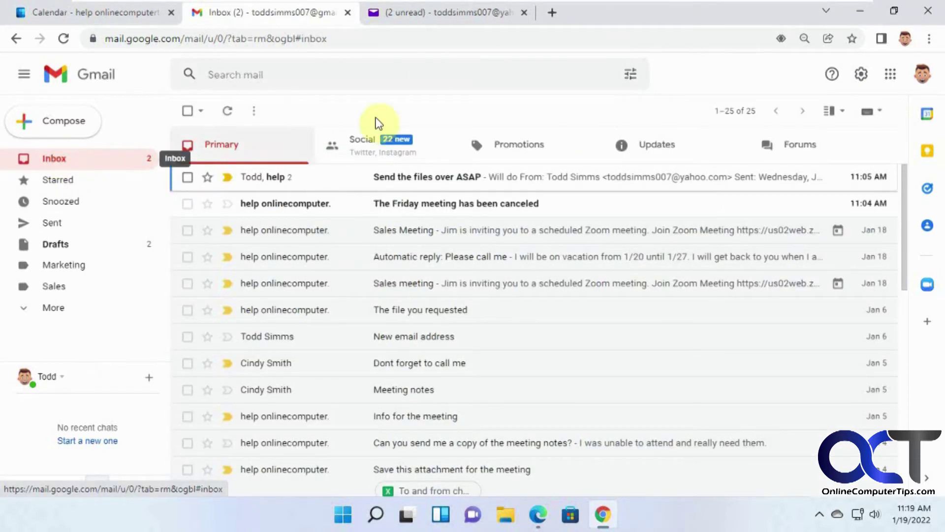
click(444, 19)
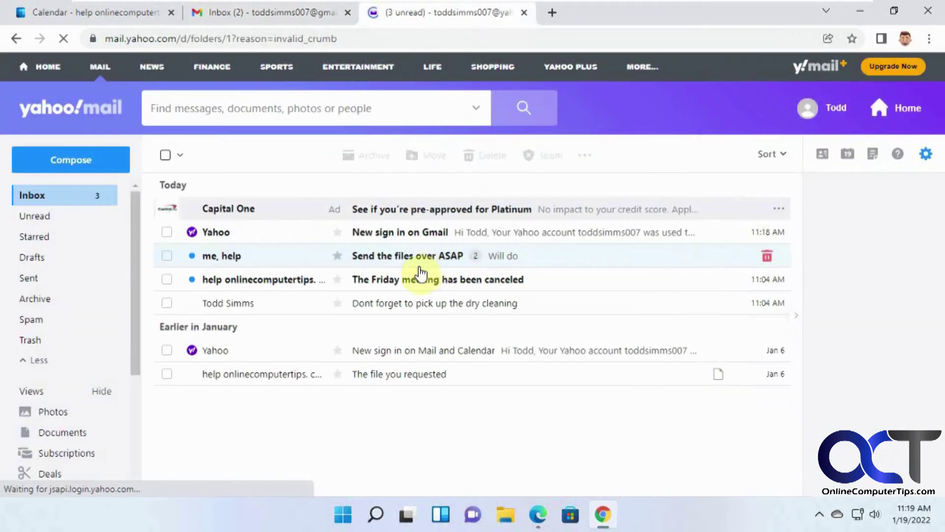
Dismiss the Star an email tip in the Yahoo Mail inbox.
click(347, 183)
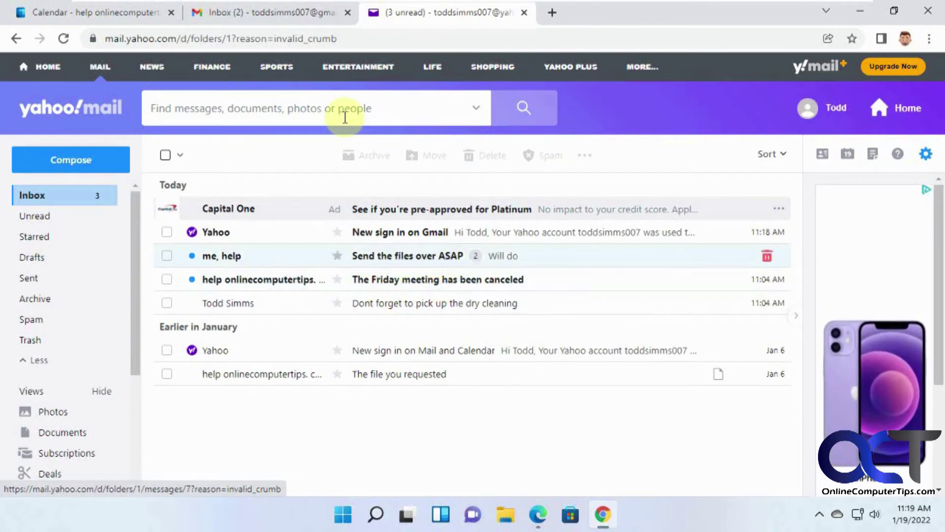
Read 'The Friday meeting has been canceled' sent to the Yahoo address, then start a new message.
click(295, 15)
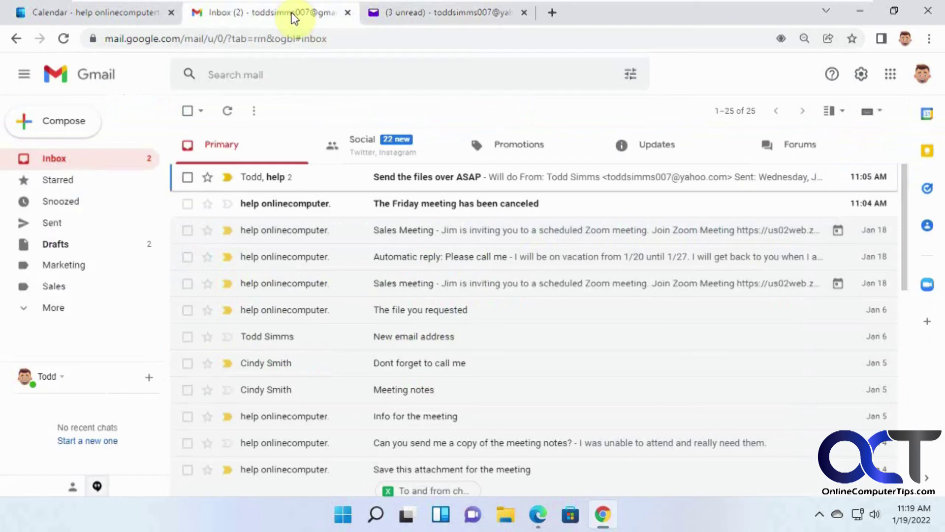
click(426, 208)
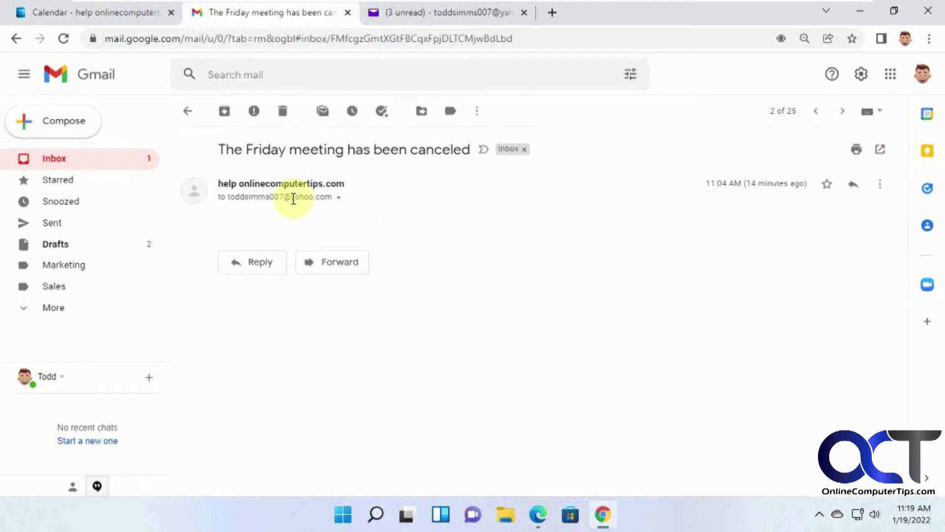
mouse_move(318, 197)
click(64, 168)
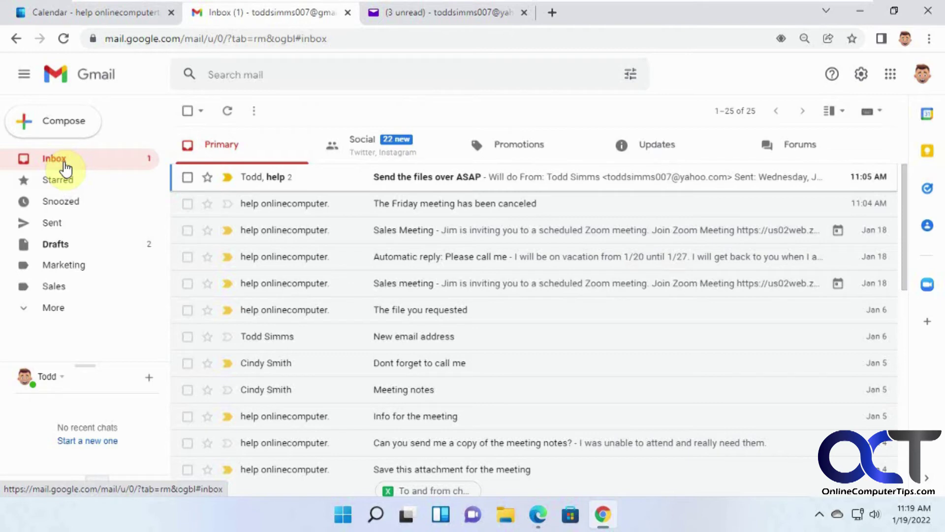
click(63, 120)
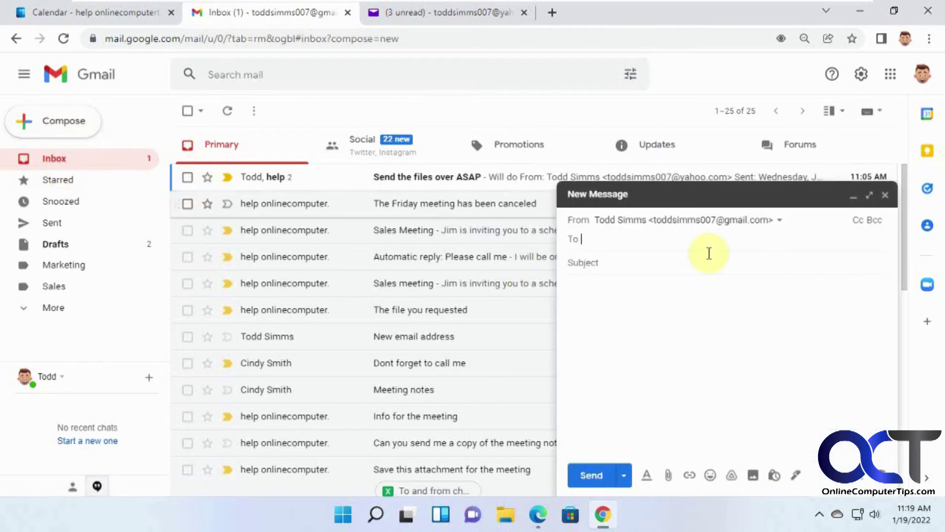
Pick the linked Yahoo address as sender, then close the message as a draft.
click(779, 222)
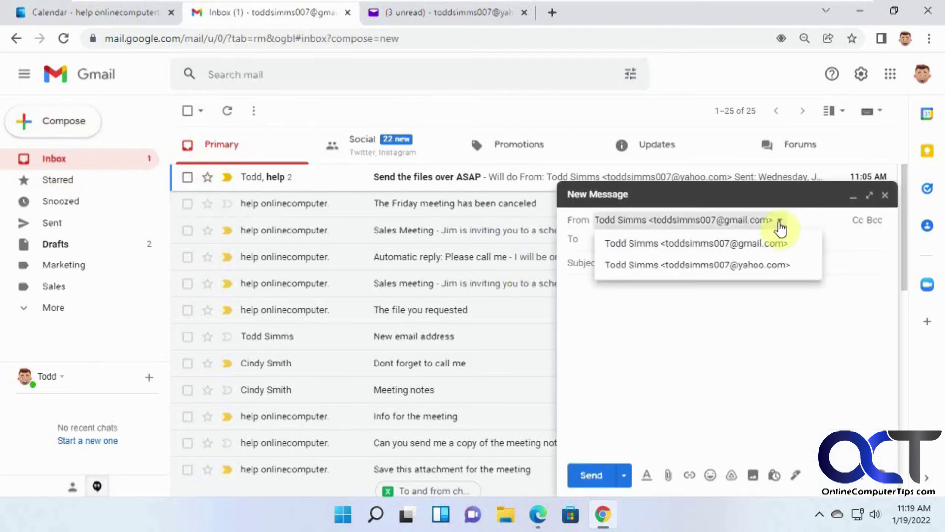
click(756, 267)
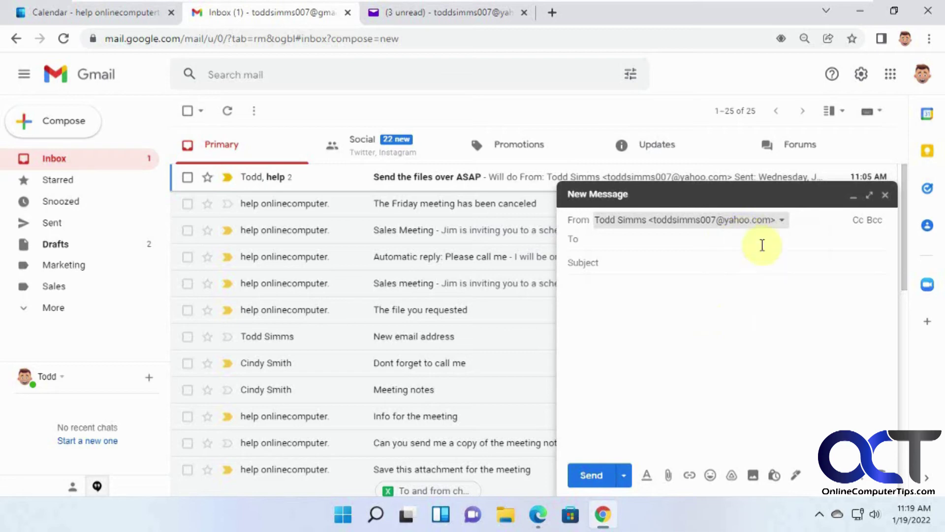
click(761, 225)
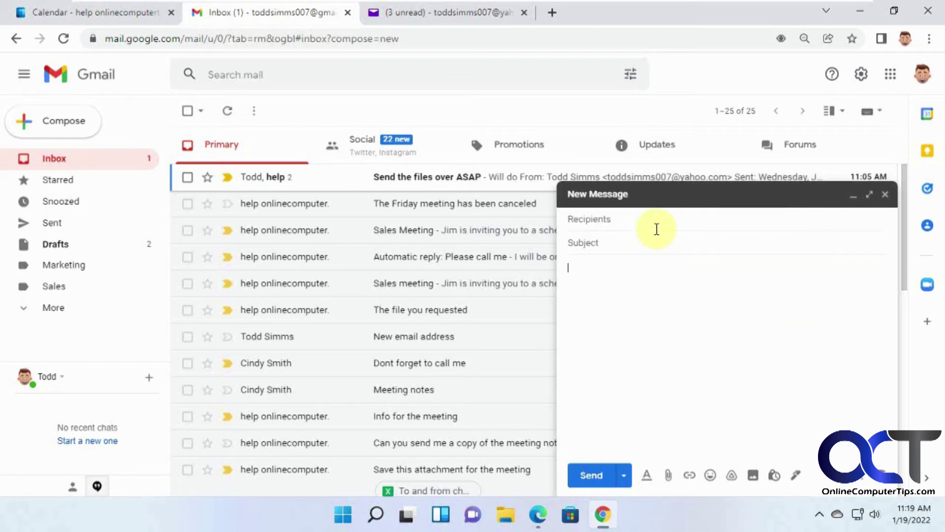
click(885, 194)
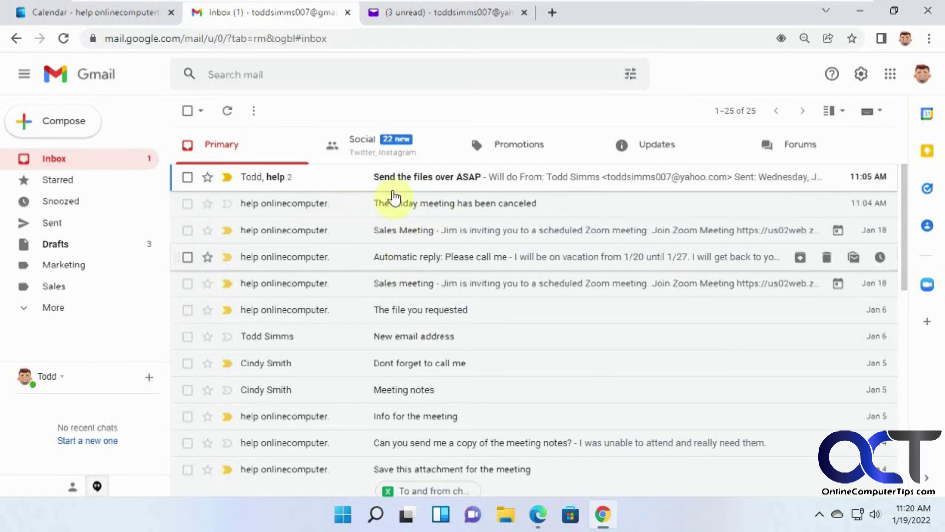
Check recipients of the Friday meeting, Sales meeting and Dont forget to call me emails.
click(419, 207)
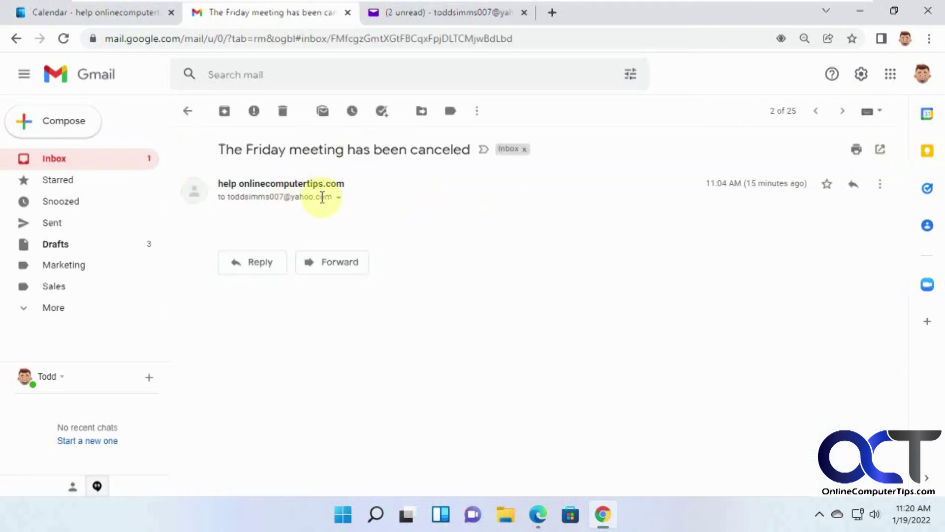
click(76, 162)
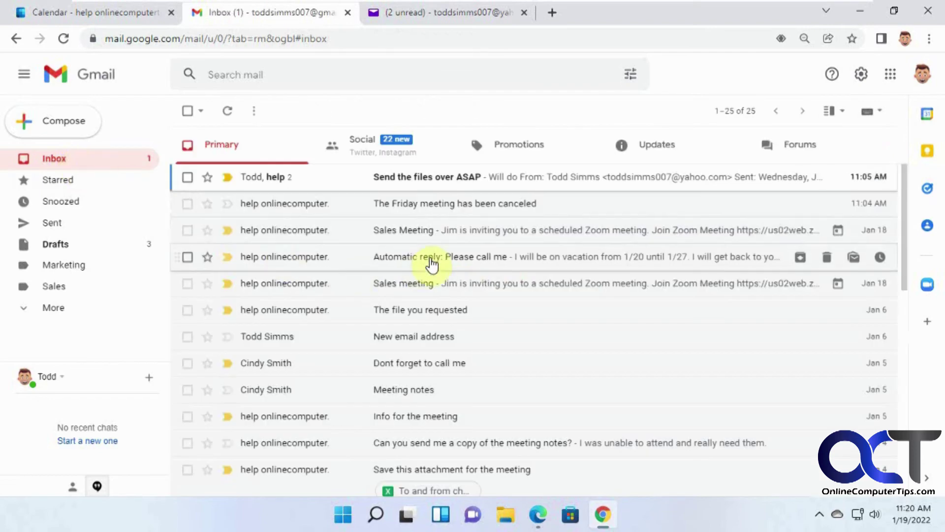
click(436, 283)
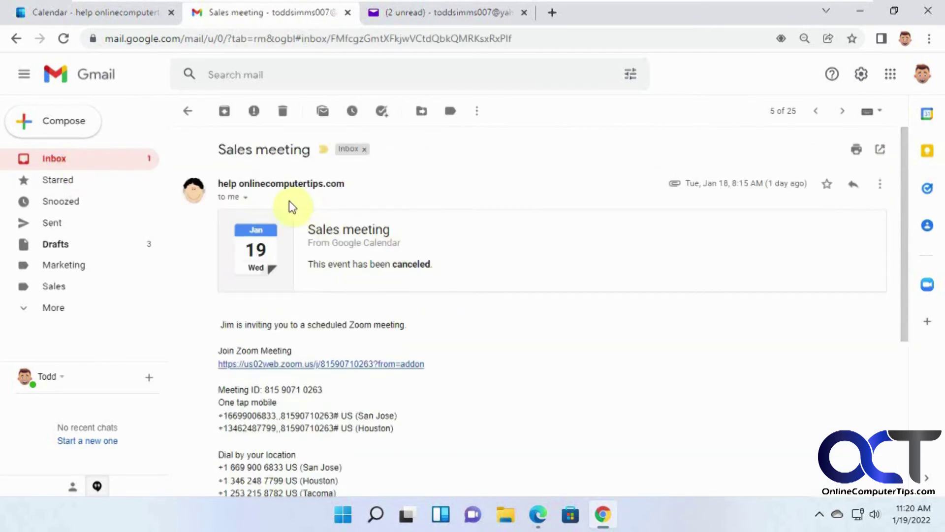
click(246, 197)
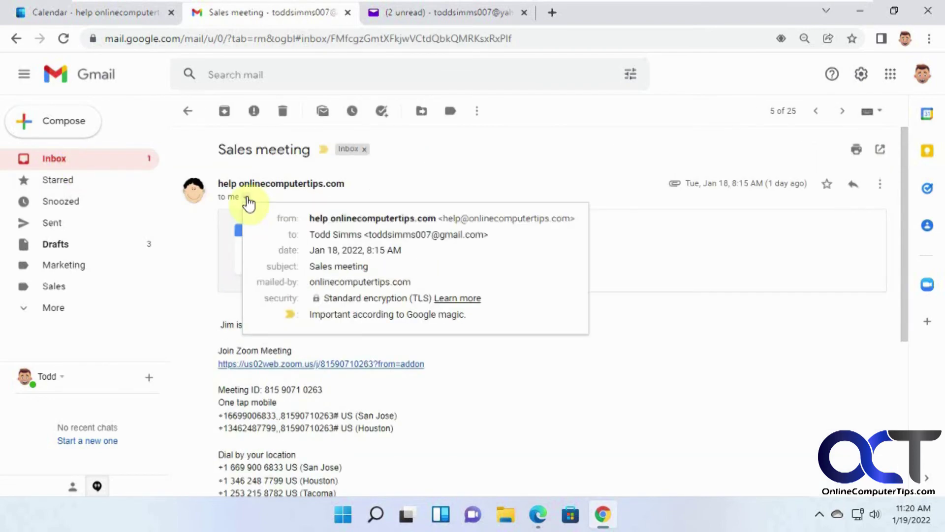
click(61, 163)
click(426, 366)
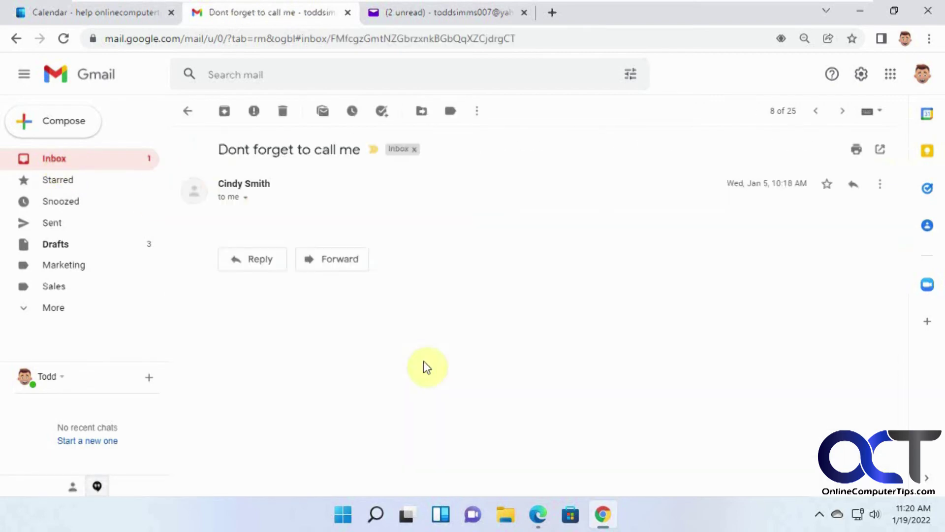
click(246, 198)
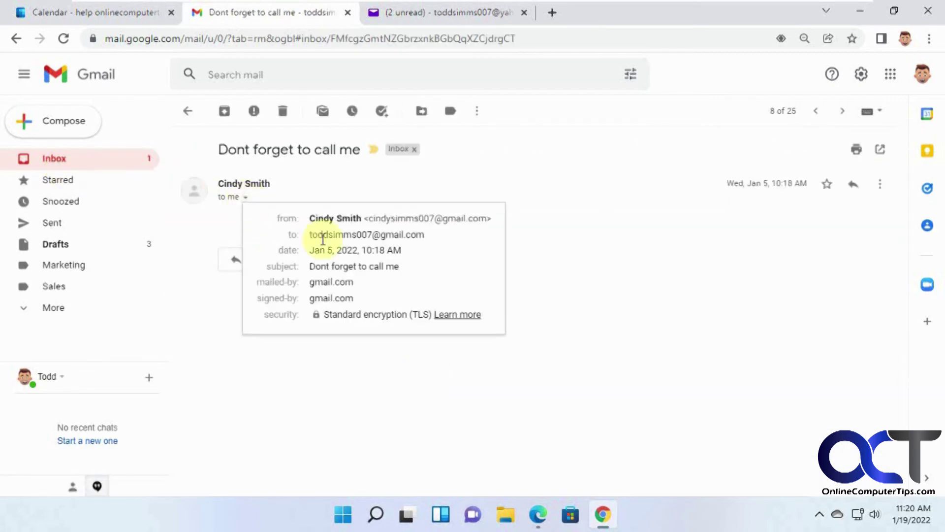
click(75, 159)
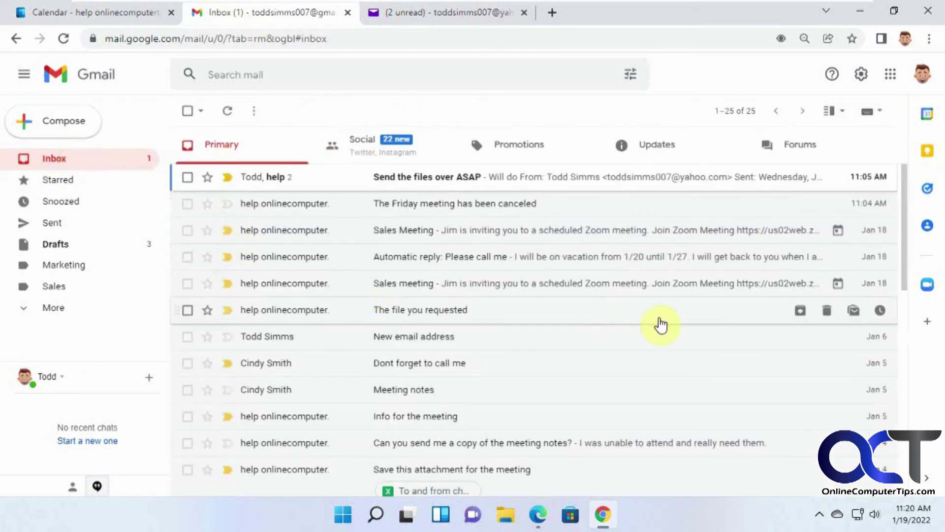
click(861, 79)
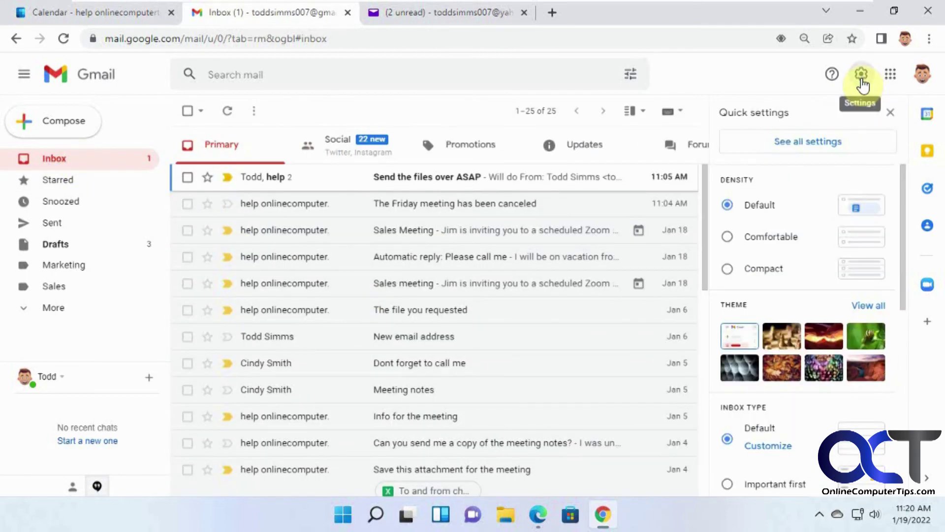
In Accounts and Import, set replies to come from the address the message was sent to.
click(808, 142)
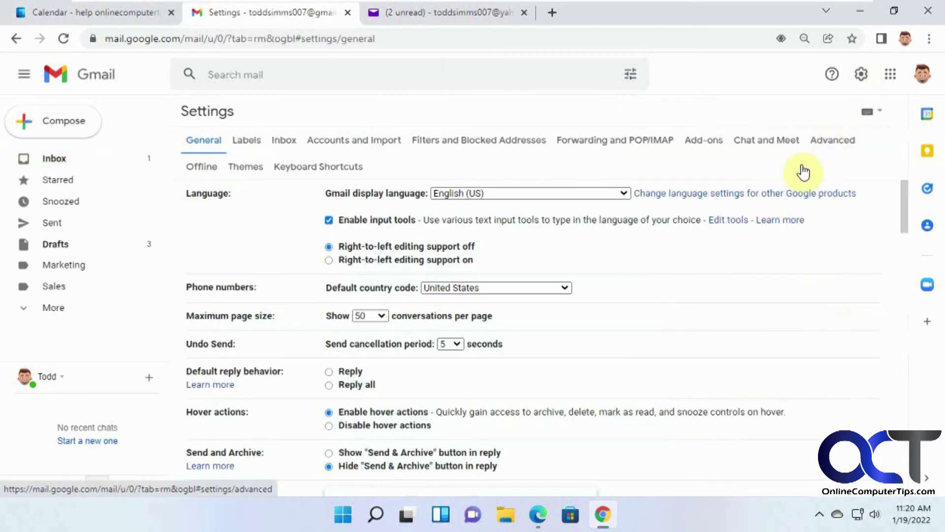
click(344, 143)
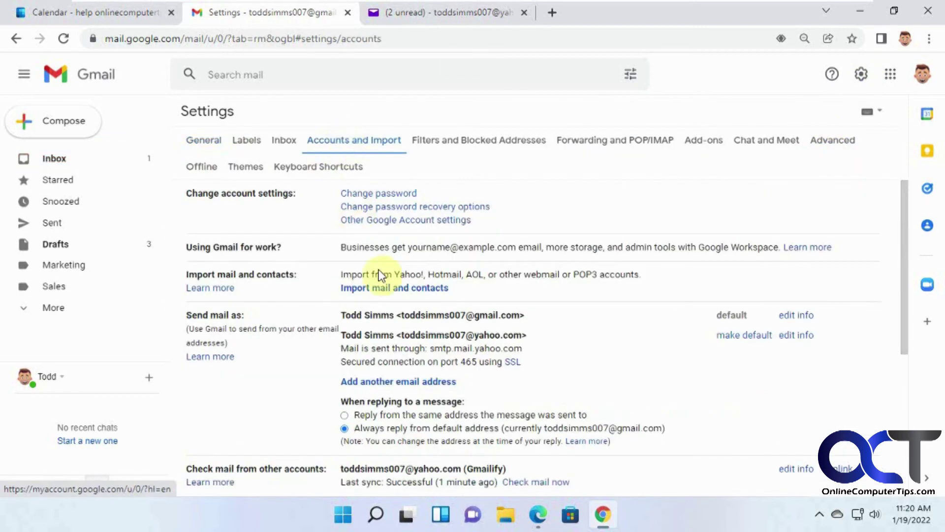
scroll(448, 340, down, 2)
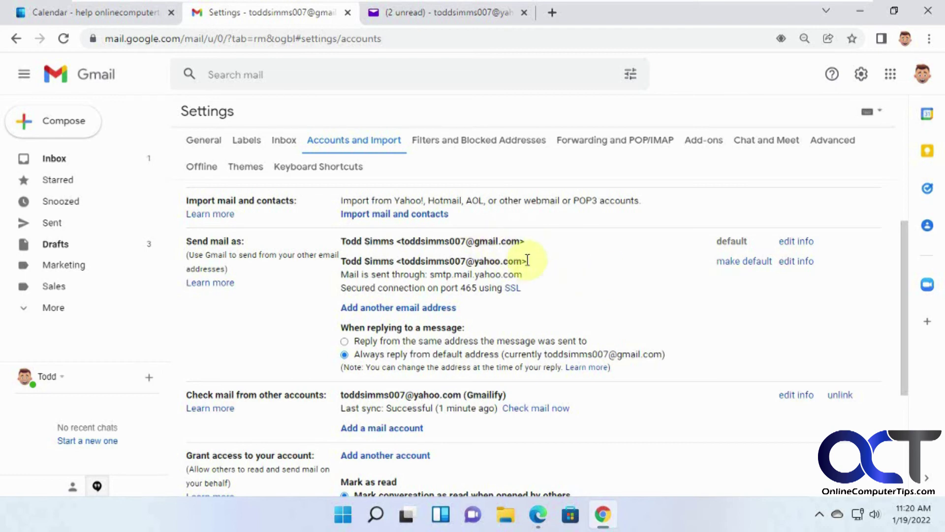
drag(535, 263, 398, 267)
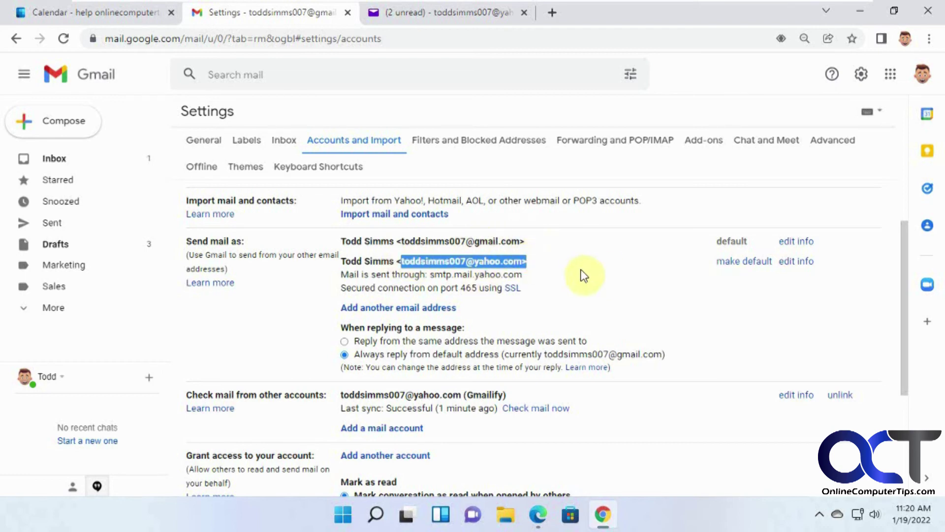
click(583, 276)
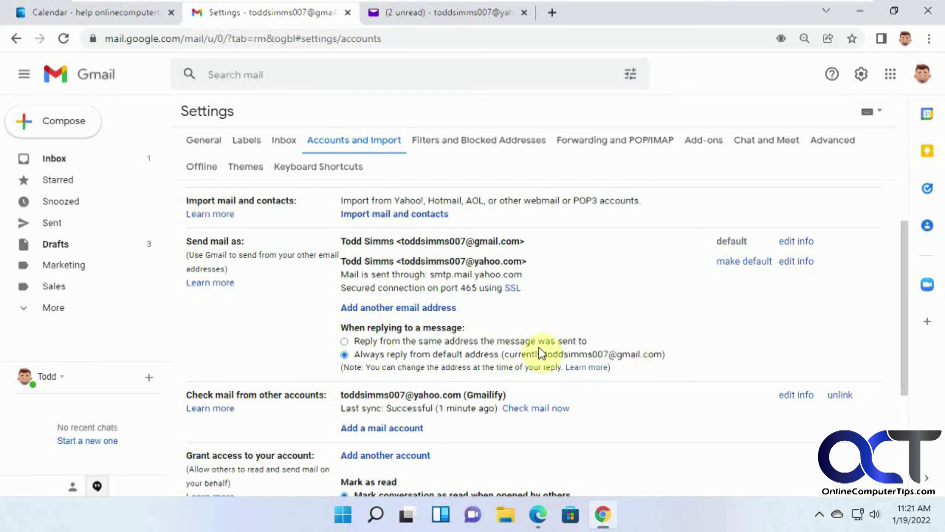
click(345, 342)
scroll(629, 353, up, 3)
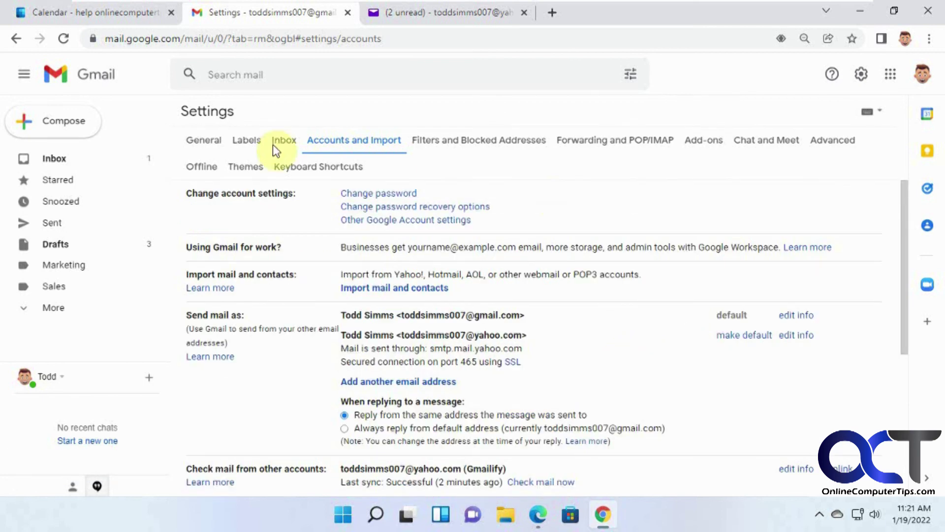
Leave the Settings page and go back to the Gmail inbox message list.
click(56, 165)
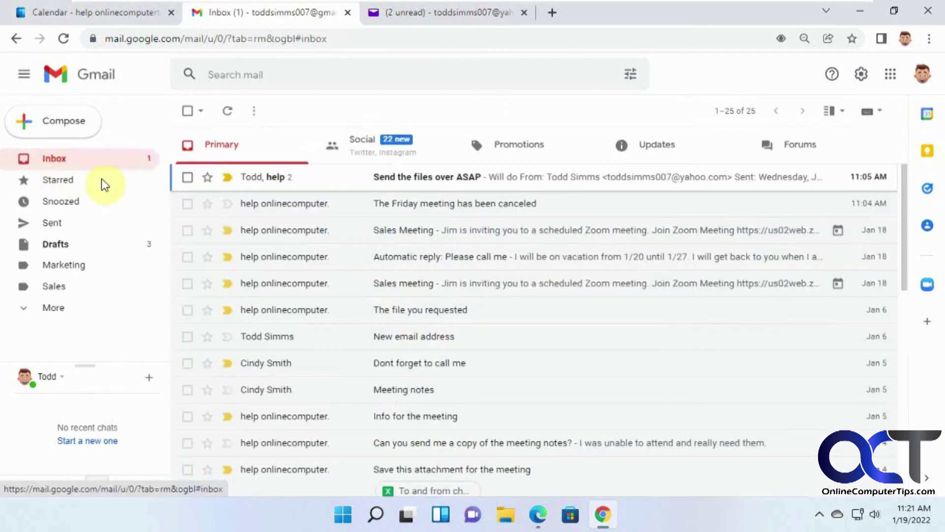